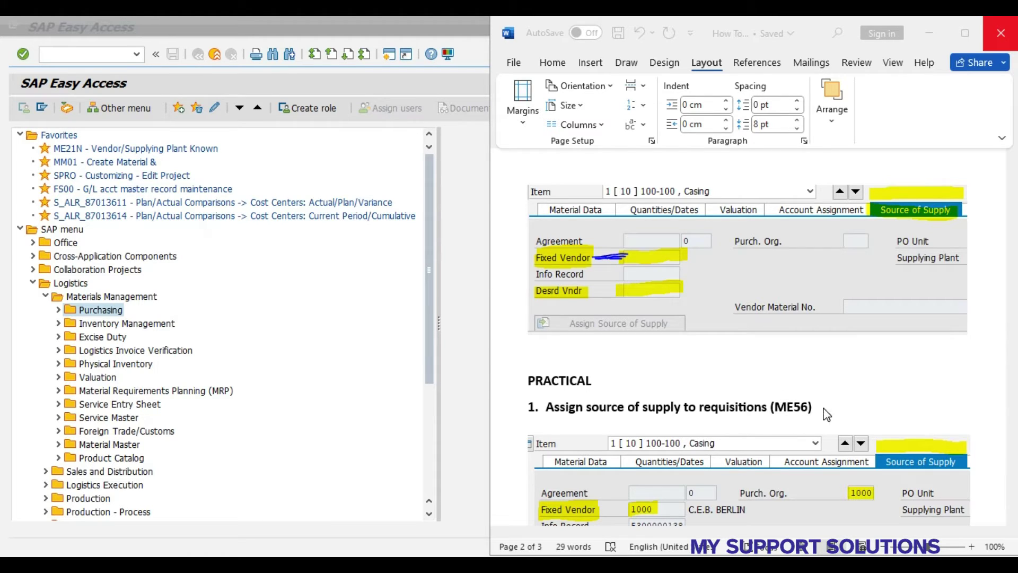
Review the practical task in the Word document, and open transaction ME56 in SAP Easy Access
scroll(865, 382, "down", 1)
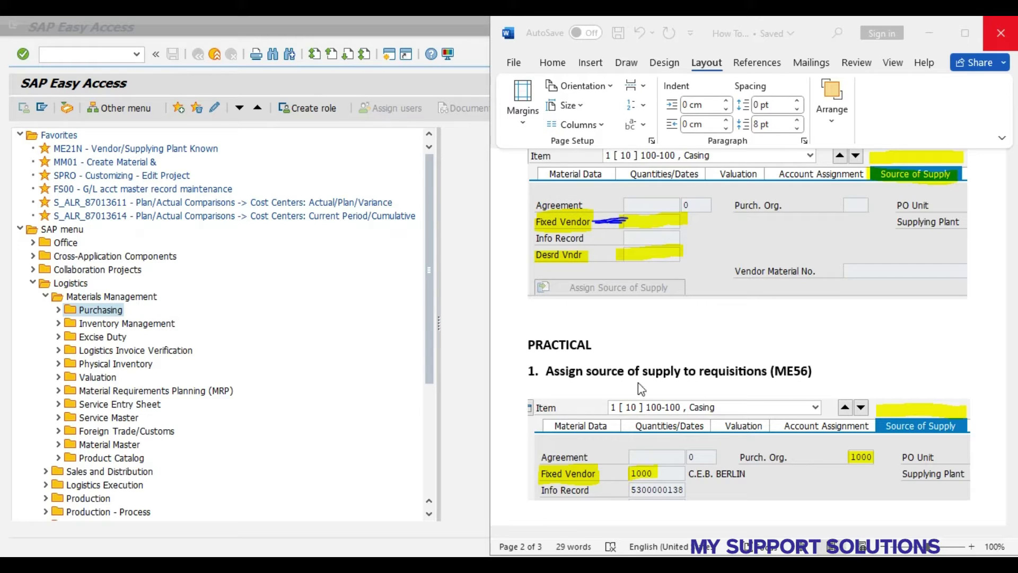
scroll(834, 387, "down", 10)
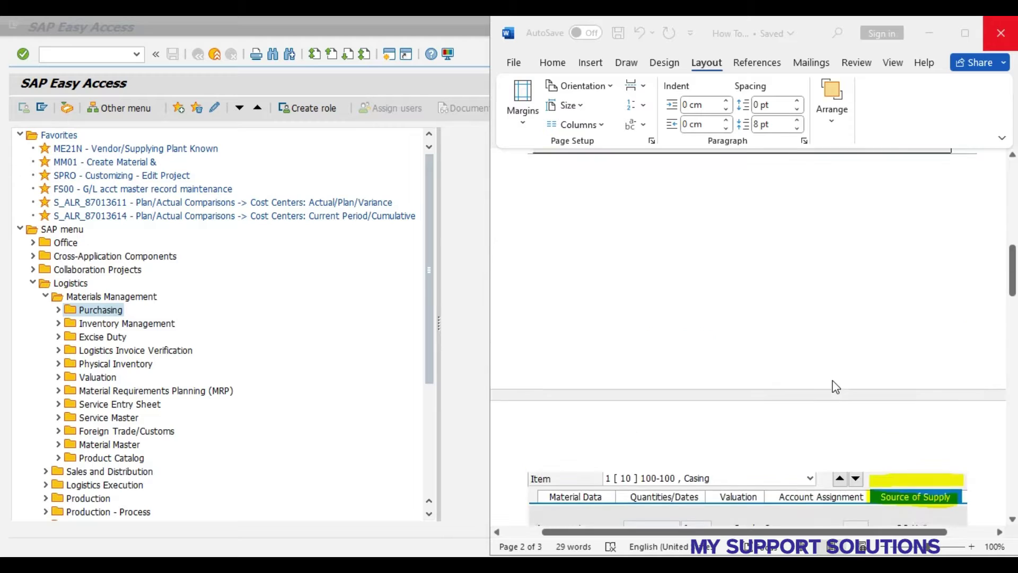
scroll(835, 386, "up", 3)
scroll(676, 339, "down", 1)
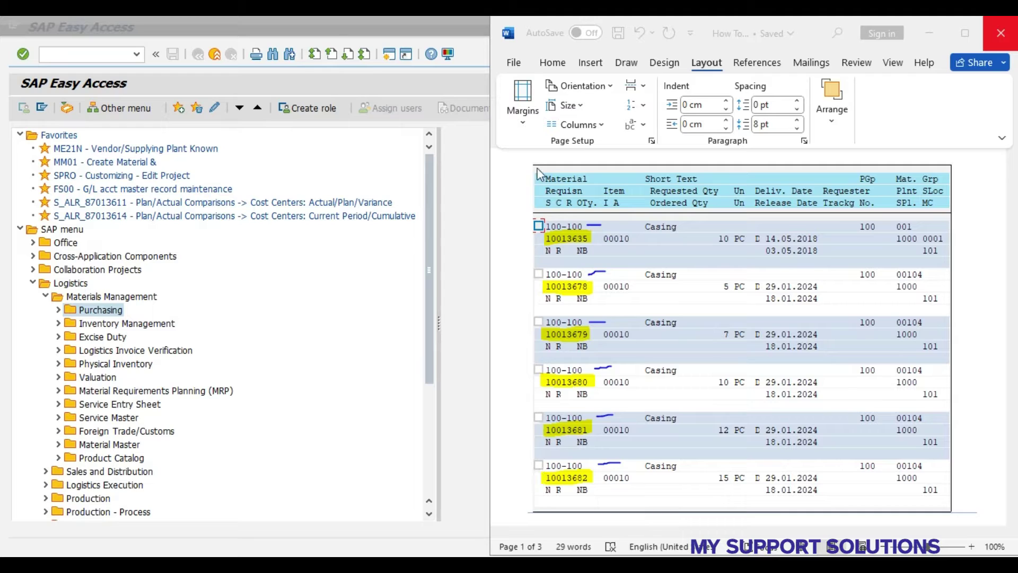
left_click(85, 52)
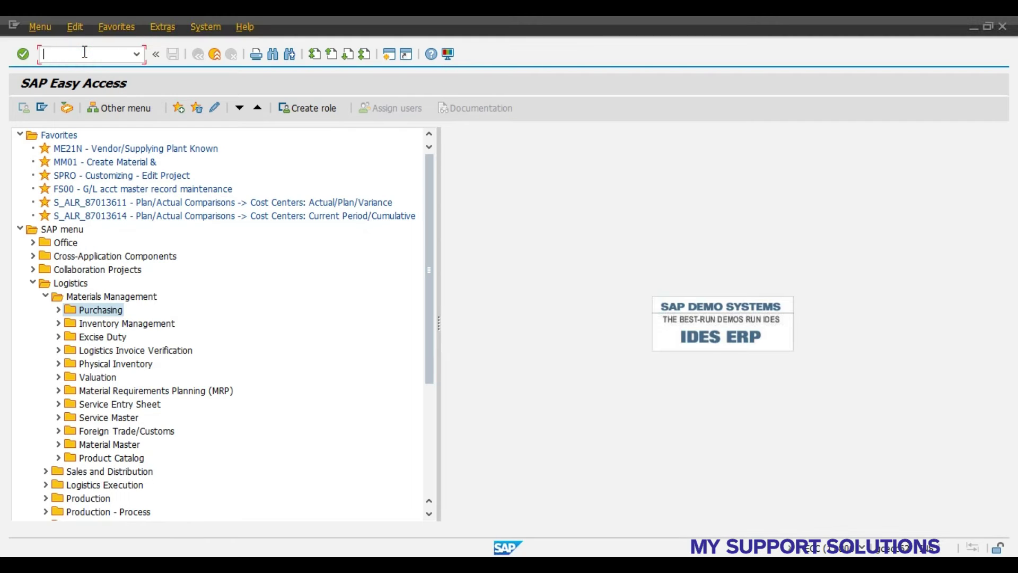
type("me56")
key("Return")
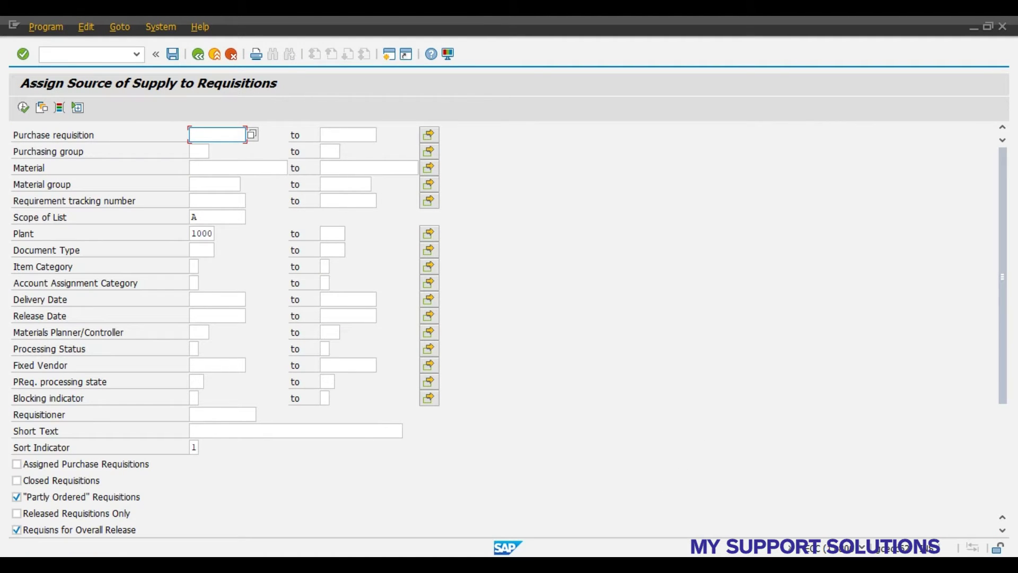
Check the material in the Word example, set the ME56 material selection to 100-100, and execute the requisition list
key("alt+Tab")
scroll(801, 373, "up", 2)
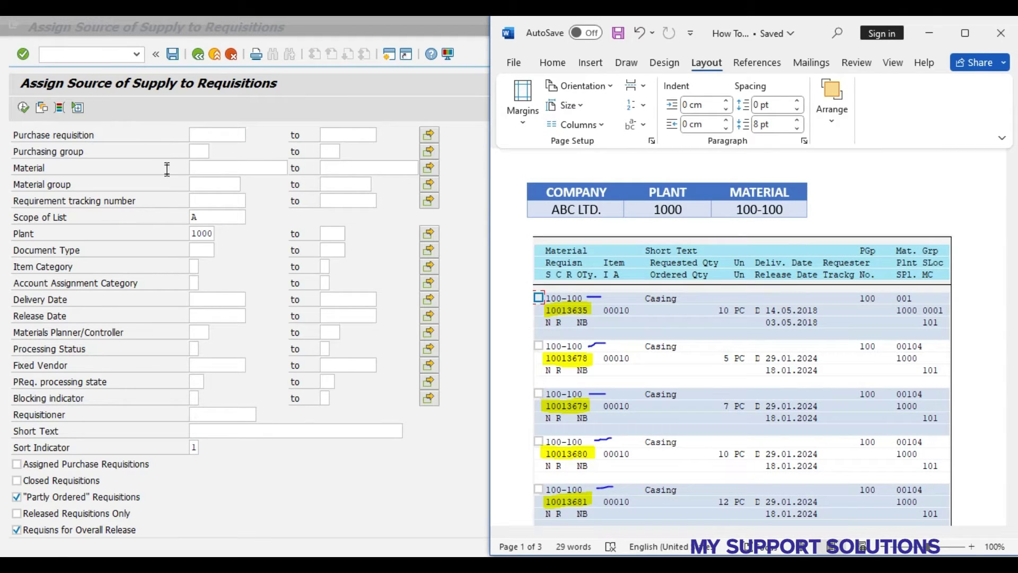
left_click(203, 168)
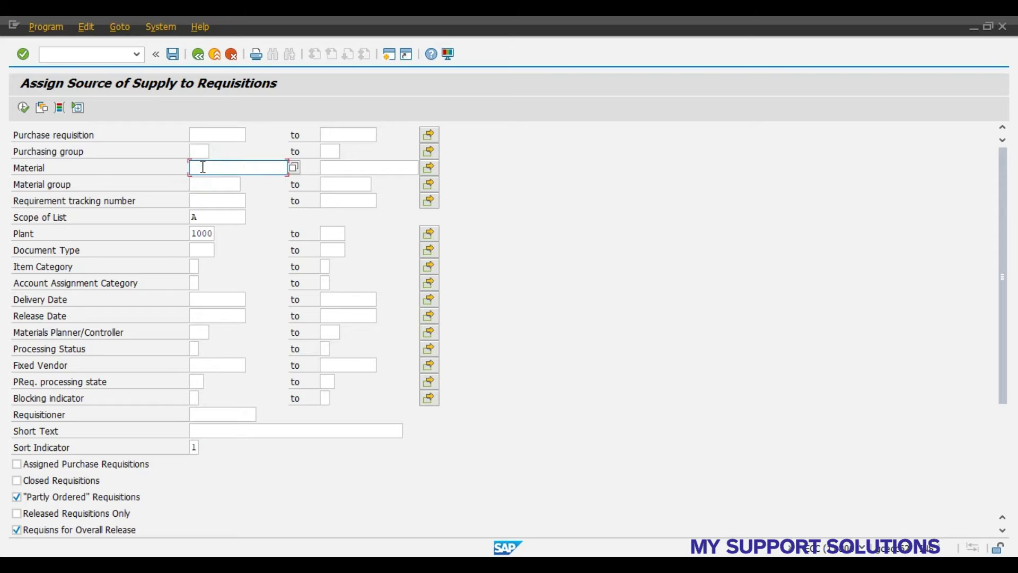
type("10")
key("Down")
key("Return")
left_click(23, 108)
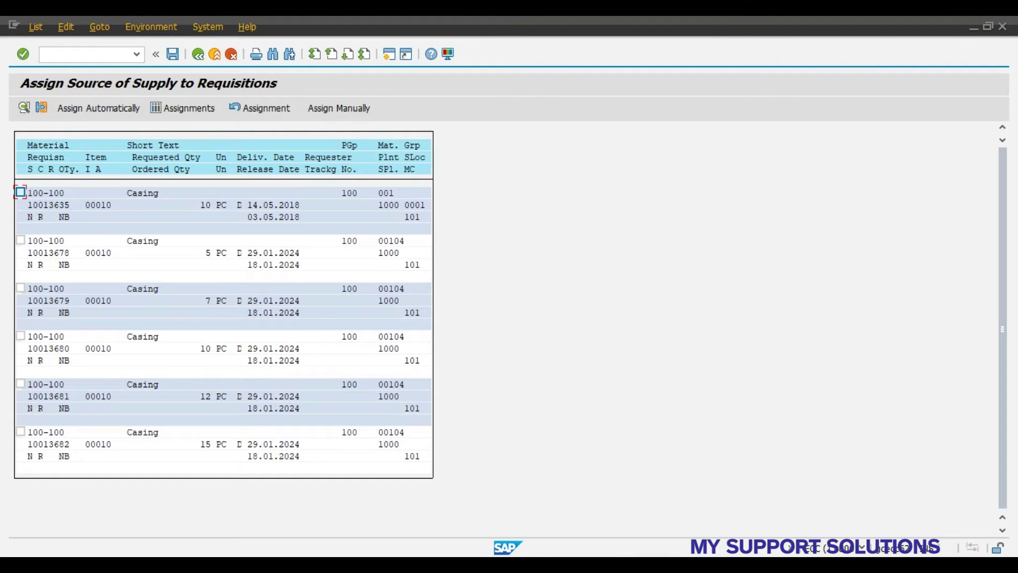
Compare the listed Casing requisitions with the example table in the Word document, and return to SAP
key("alt+Tab")
scroll(968, 254, "down", 3)
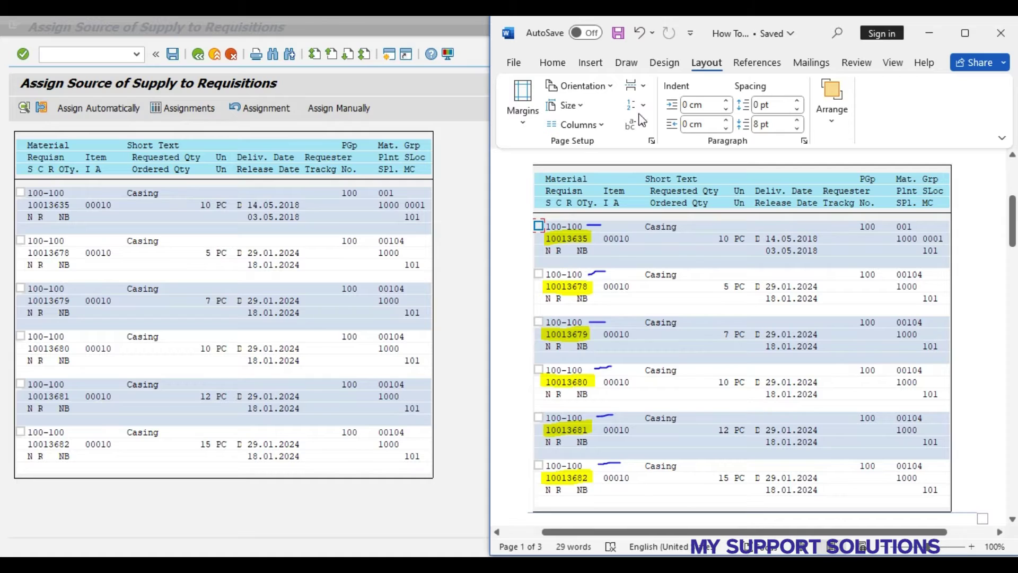
left_click(444, 227)
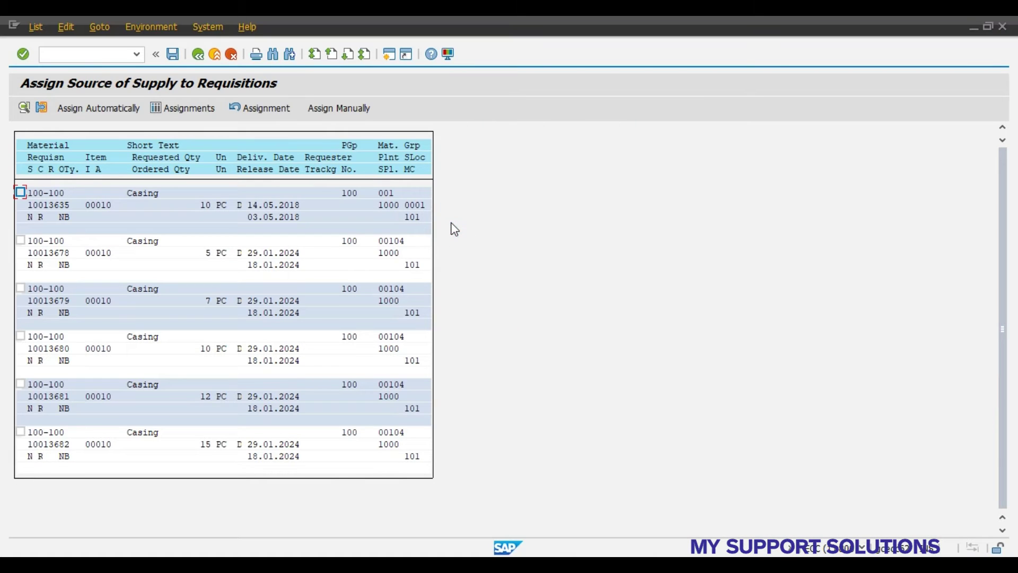
Manually assign fixed vendor 1000 as the source of supply for the 5 PC Casing requisition
left_click(98, 108)
left_click(21, 241)
left_click(352, 107)
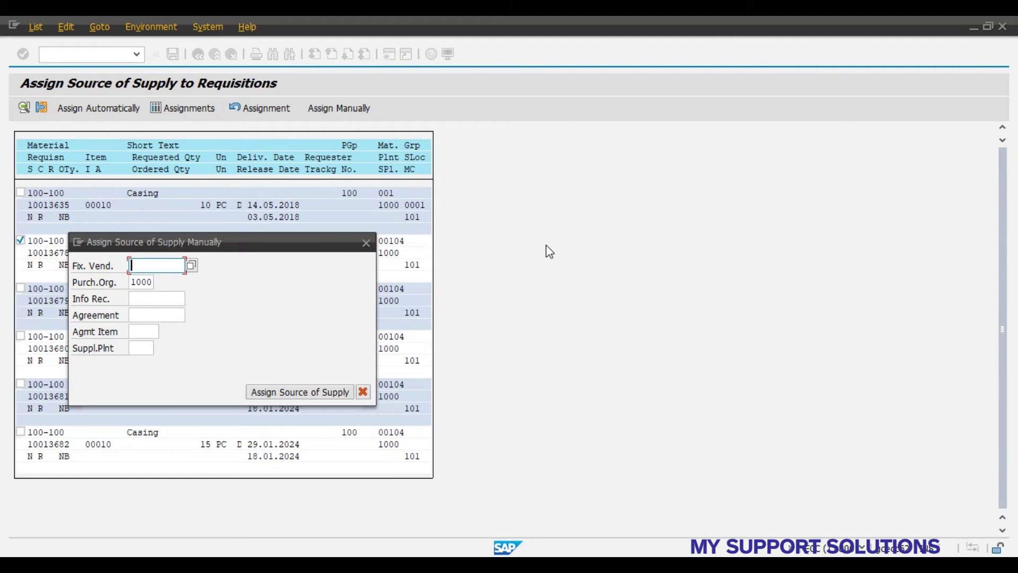
type("1000")
left_click(264, 394)
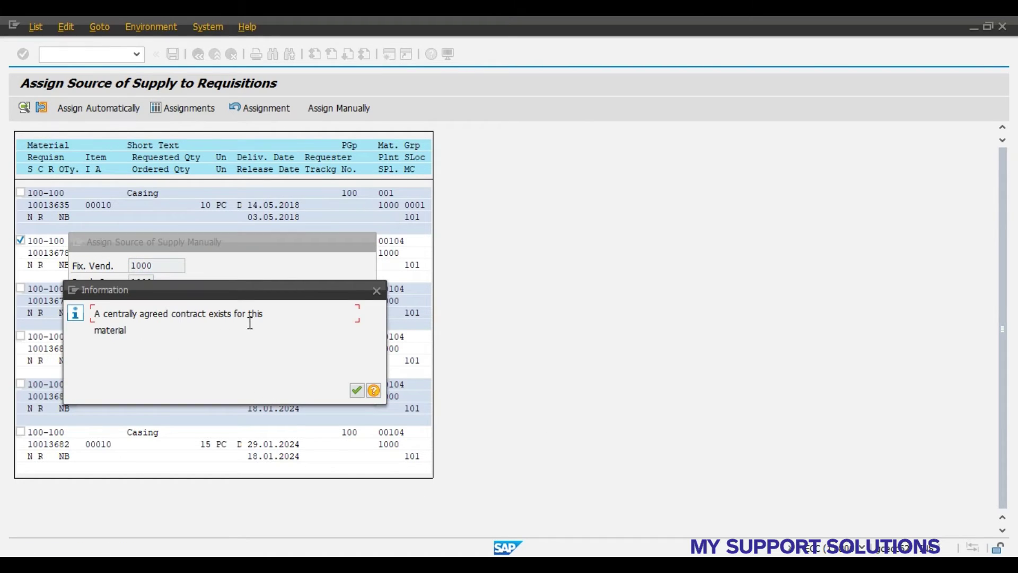
left_click(356, 390)
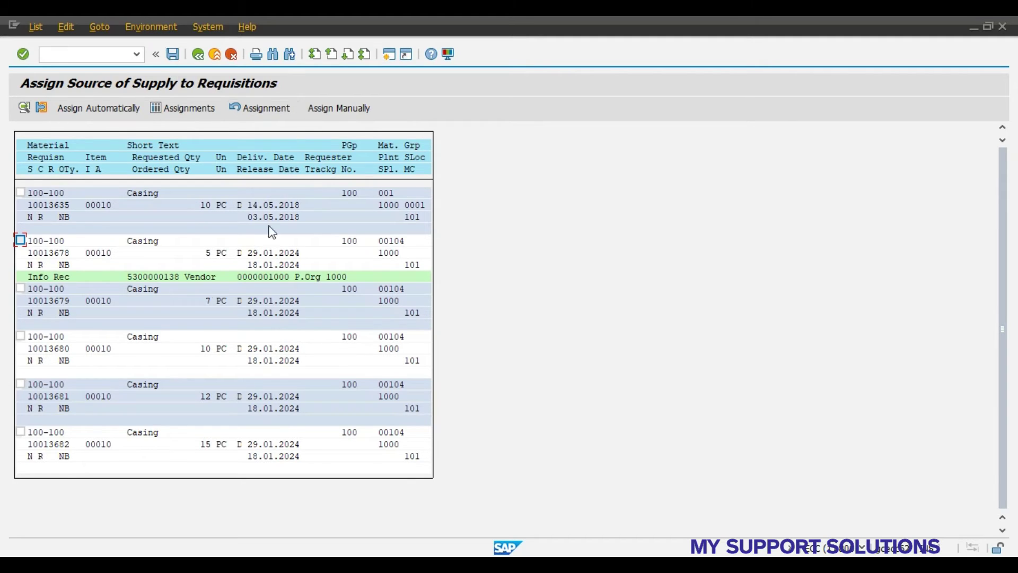
Manually assign fixed vendor 1001 as the source of supply for the 7 PC Casing requisition
left_click(21, 288)
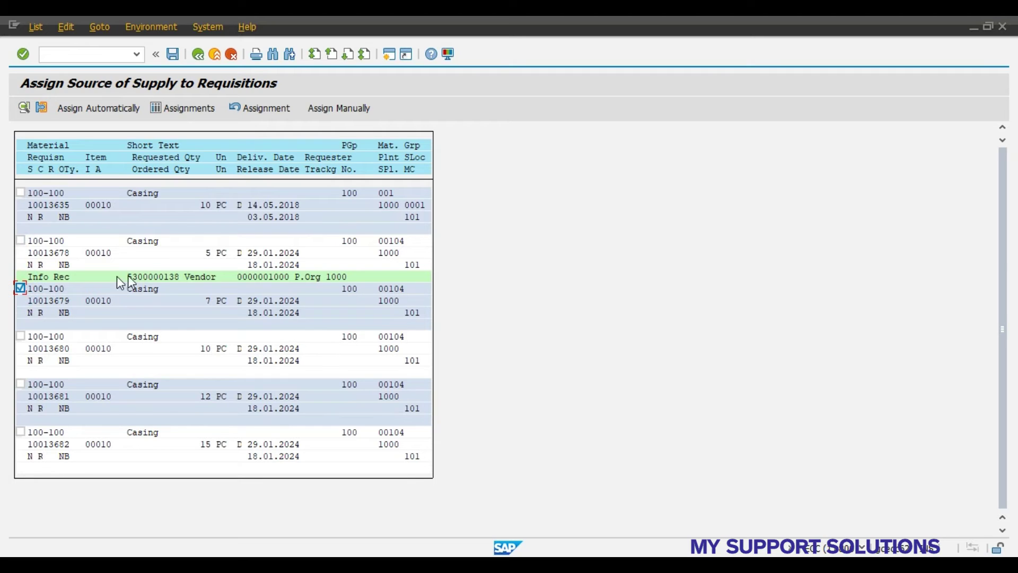
left_click(321, 108)
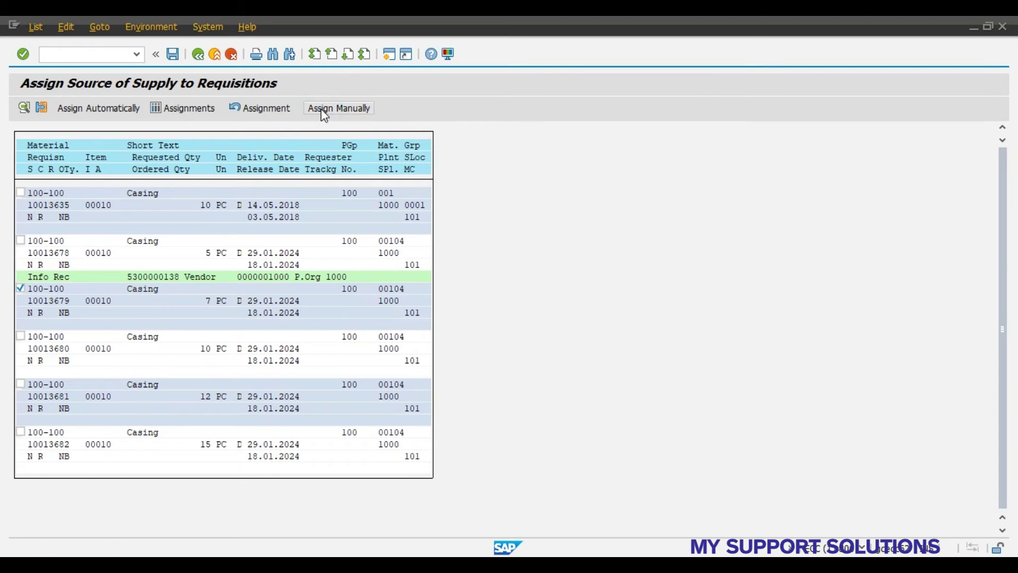
type("1001")
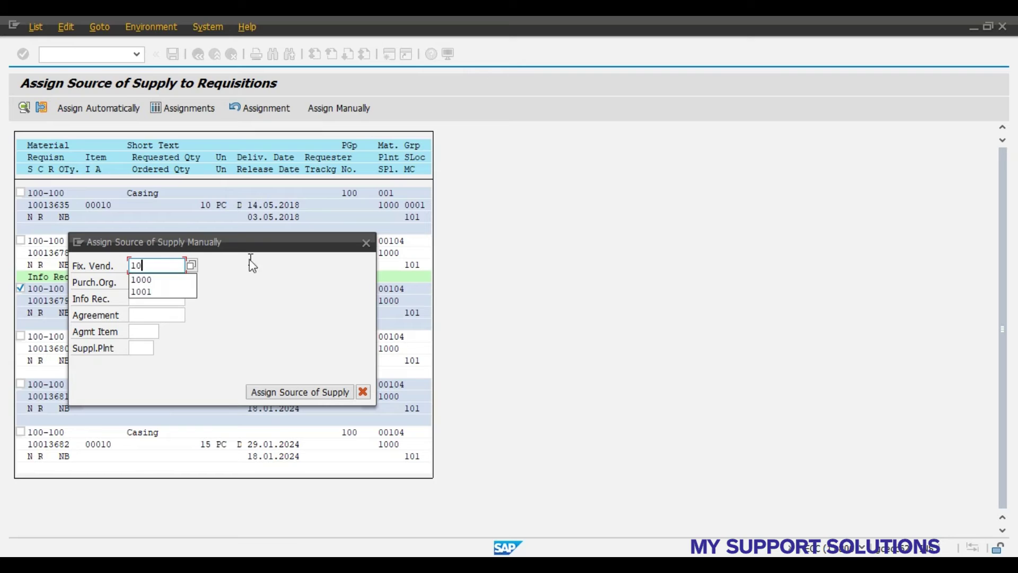
left_click(264, 392)
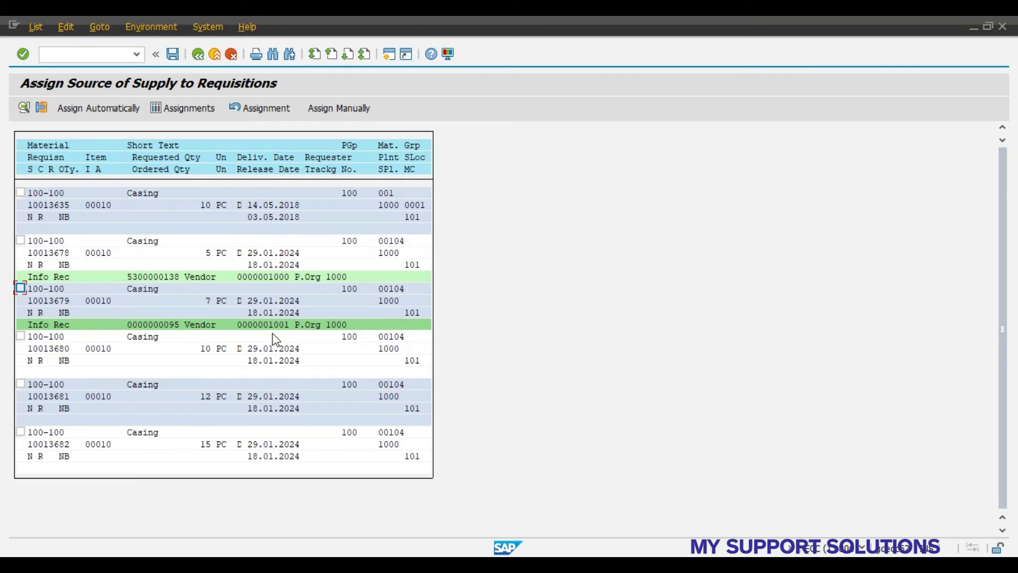
Manually assign fixed vendor 1002 to the 10 PC Casing requisition with delivery date 29.01.2024
left_click(20, 336)
left_click(322, 109)
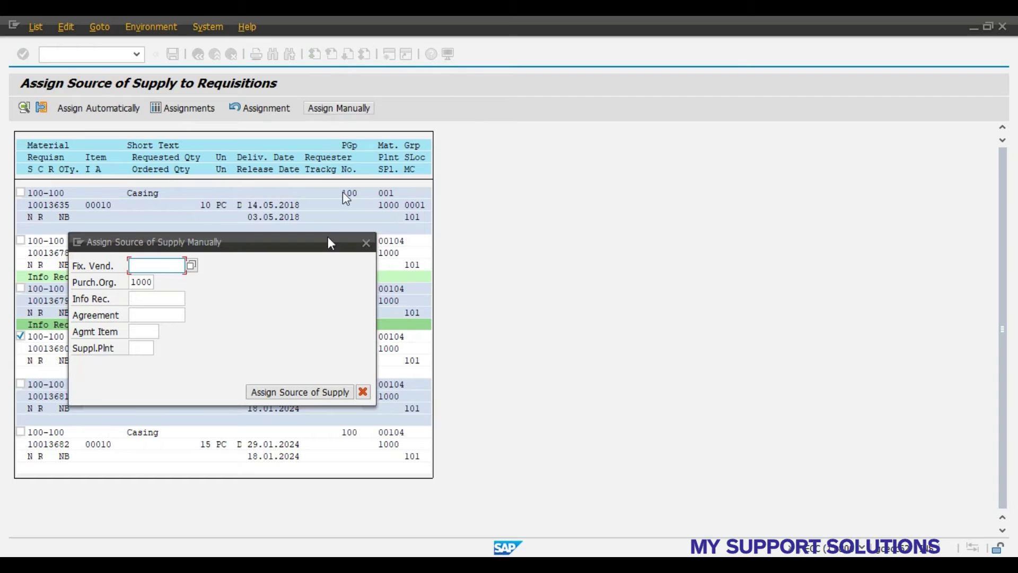
type("1002")
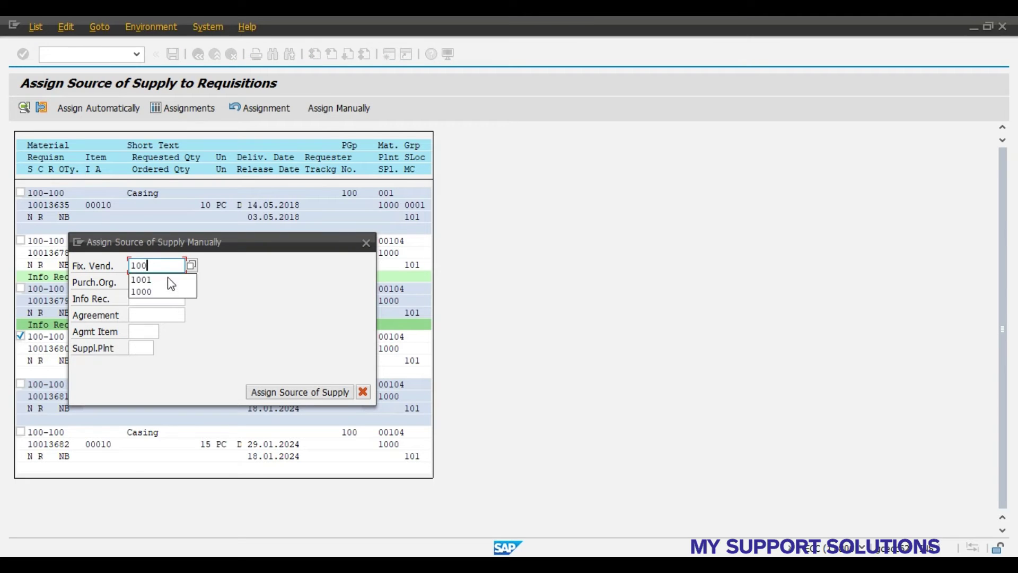
left_click(269, 391)
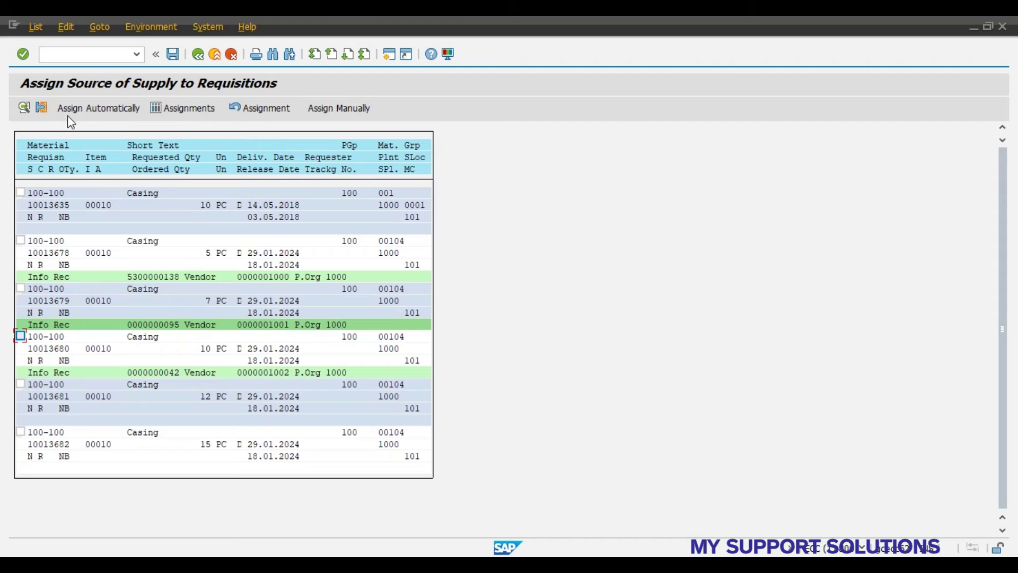
Run automatic assignment for the 12 PC Casing requisition and choose vendor 1001 from the proposed sources
left_click(20, 384)
left_click(79, 113)
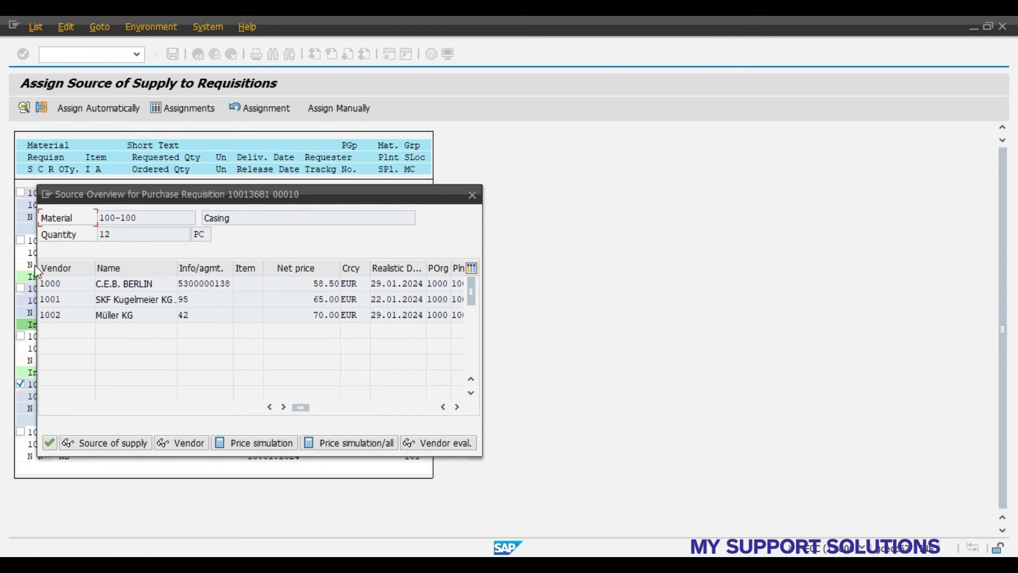
double_click(54, 301)
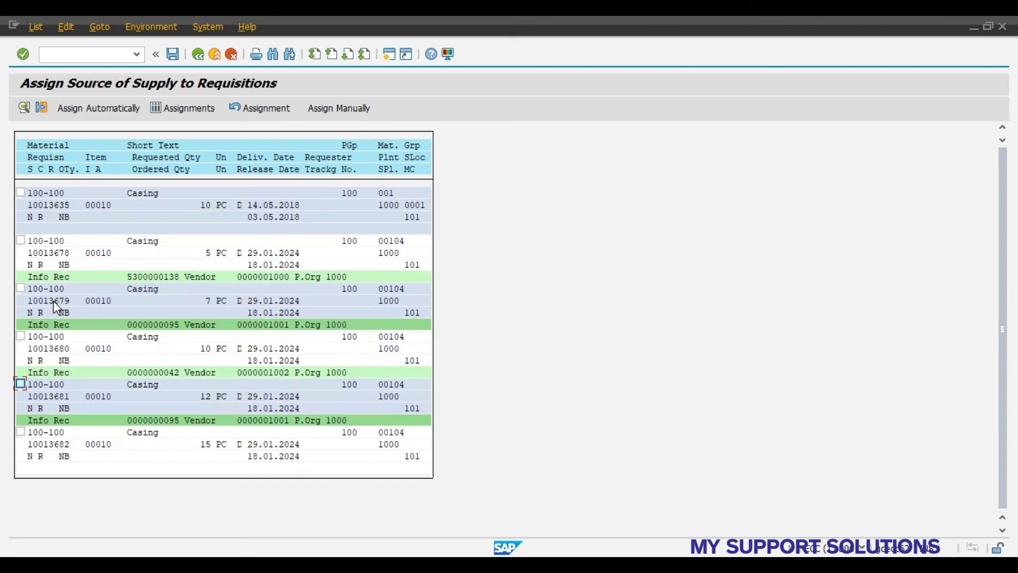
left_click(21, 432)
left_click(88, 111)
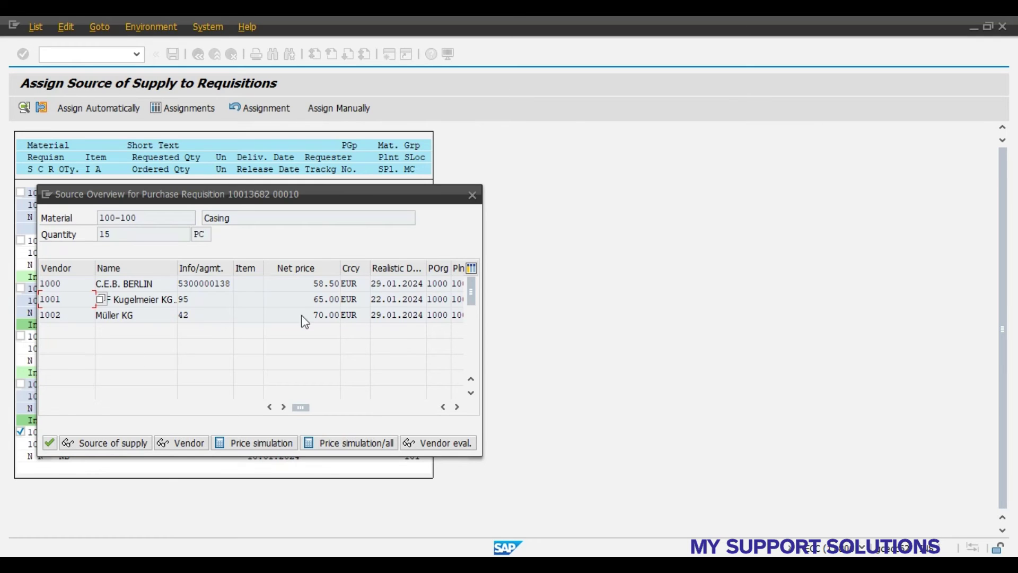
left_click(472, 196)
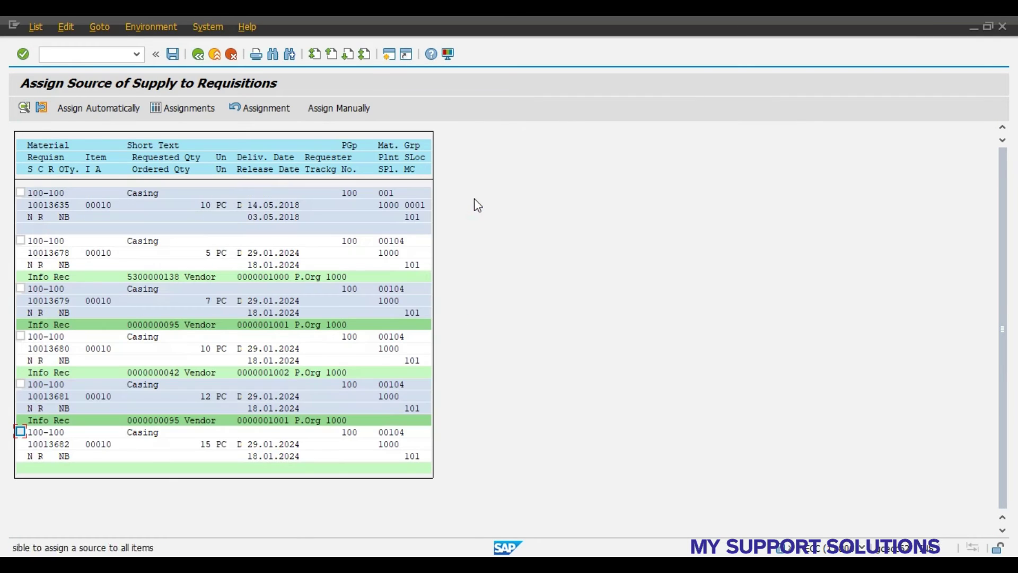
Use automatic assignment for the 15 PC Casing requisition and choose vendor 1001 from its source overview
left_click(20, 431)
left_click(325, 109)
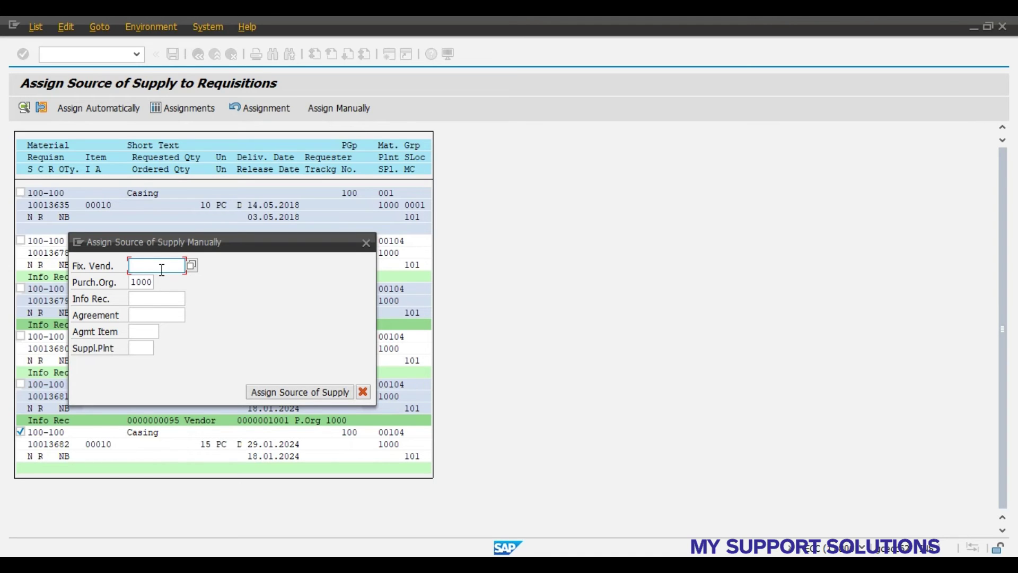
left_click(364, 392)
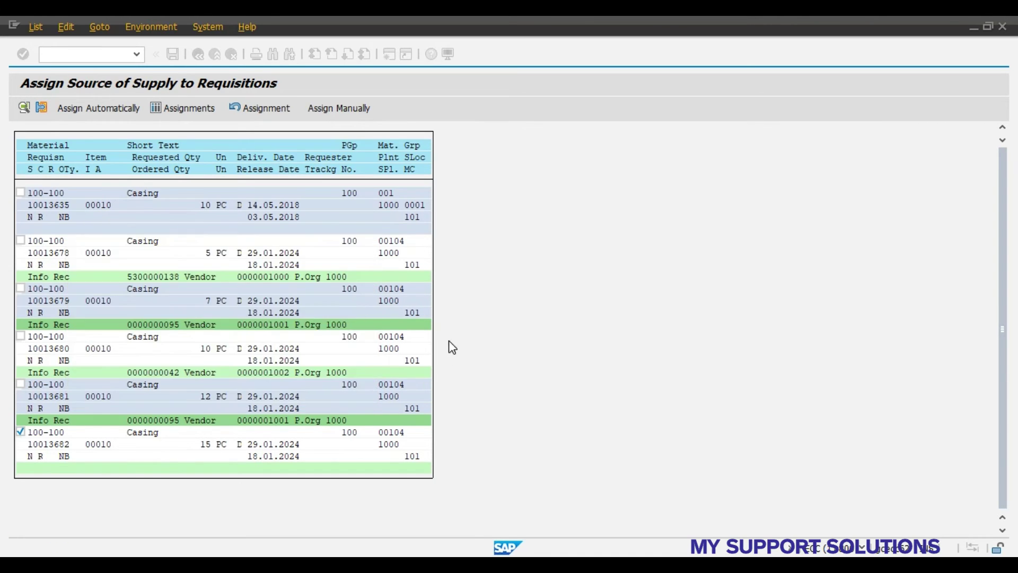
left_click(94, 107)
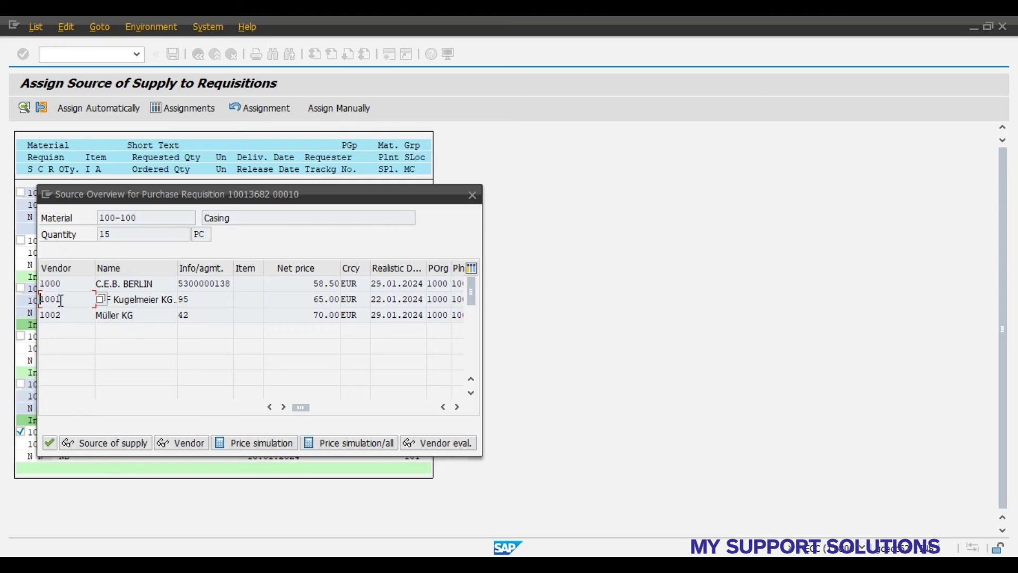
double_click(60, 303)
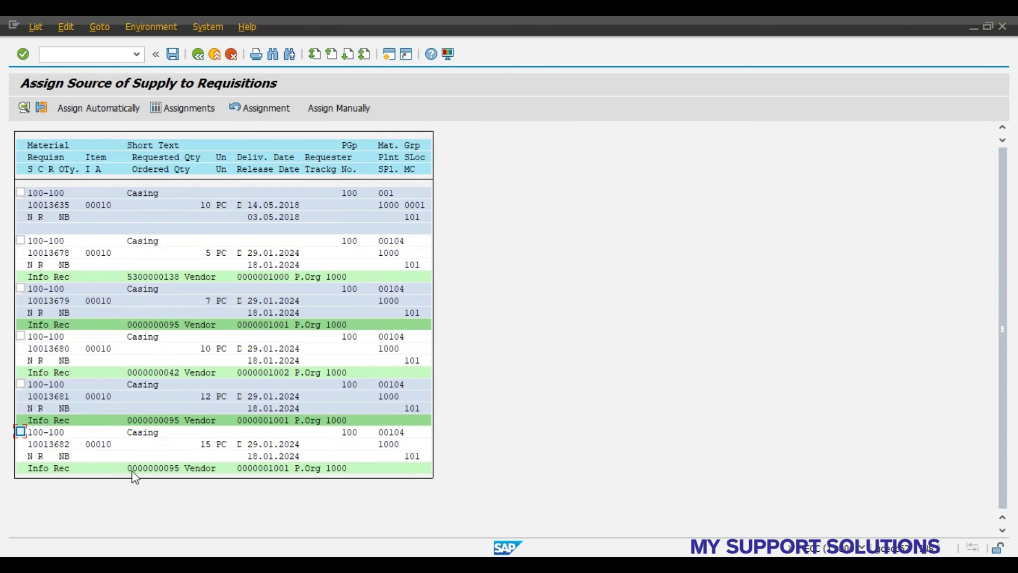
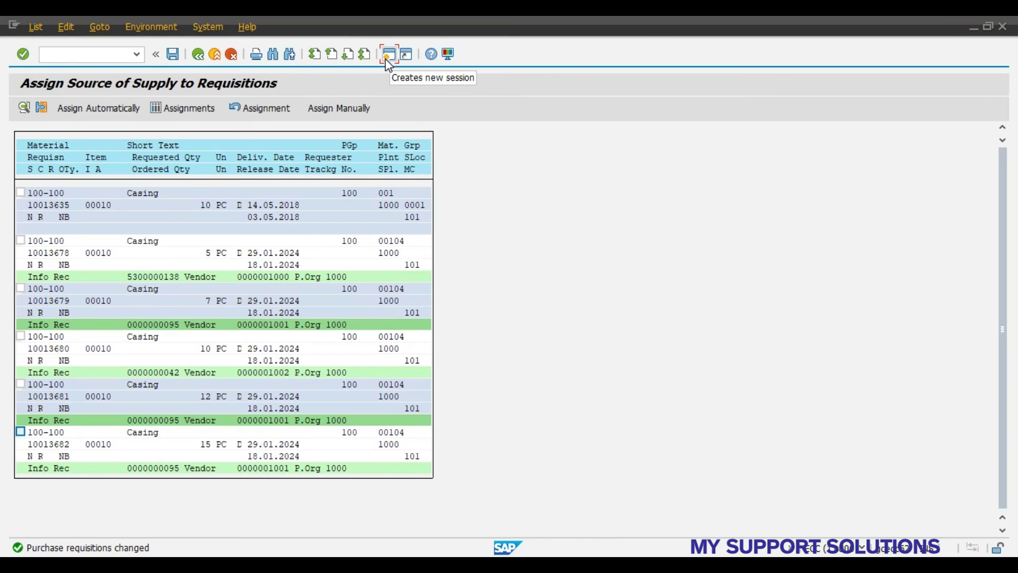
Display the 15 PC Casing requisition to check its source of supply, and return to the list
left_click(20, 431)
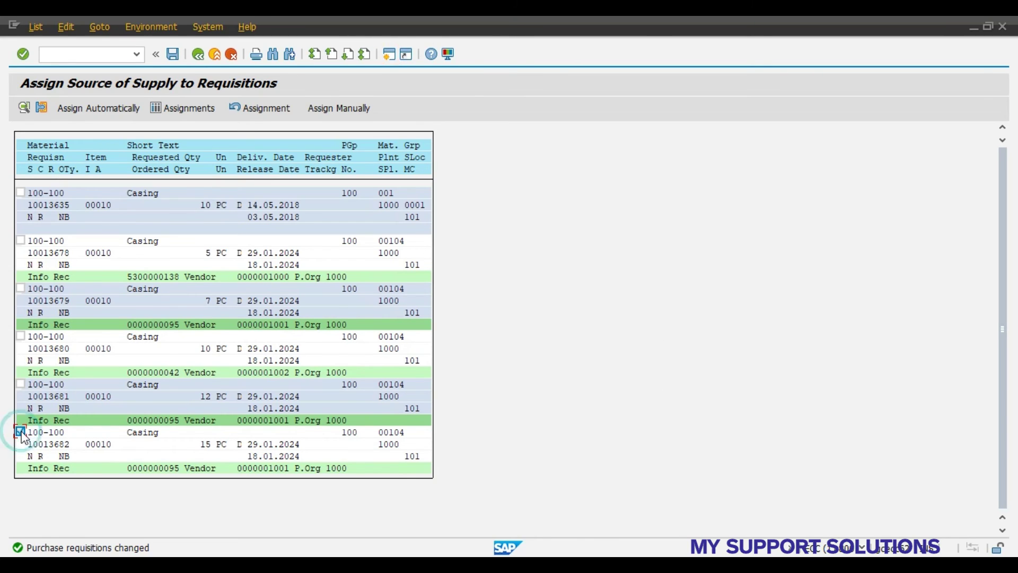
left_click(25, 107)
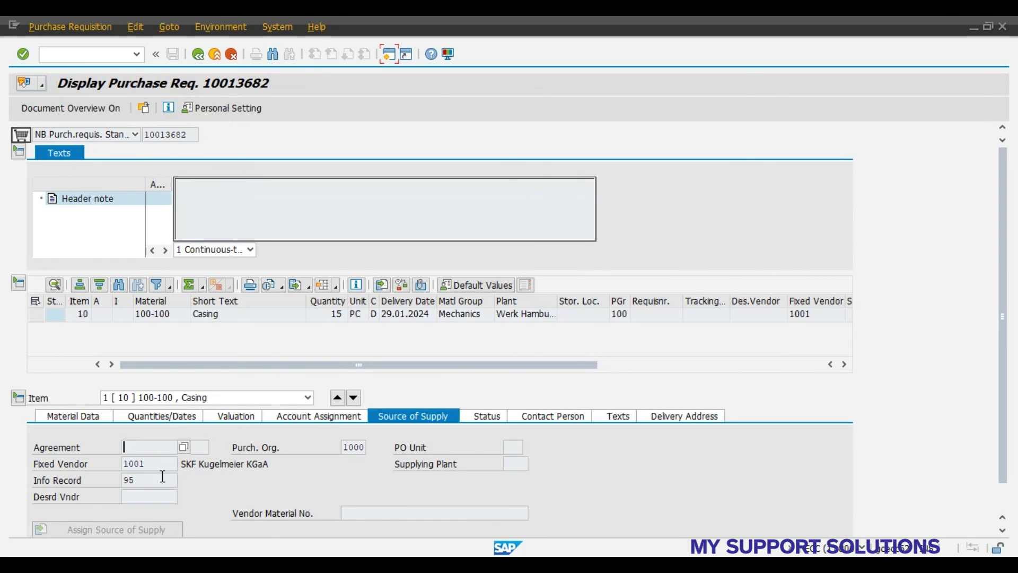
left_click(204, 59)
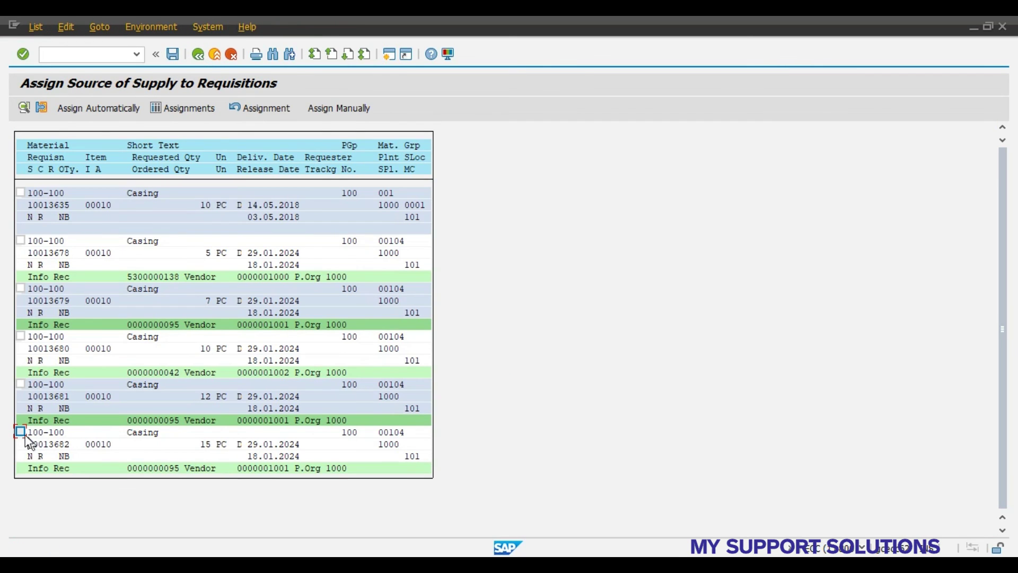
Display the 12 PC Casing requisition to check its fixed vendor and info record, and return to the list
left_click(21, 384)
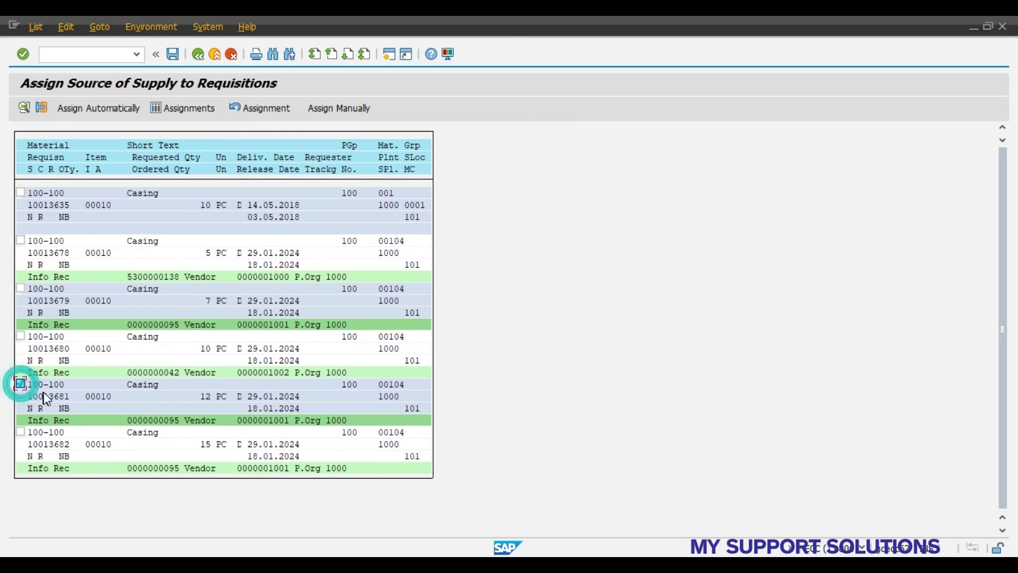
left_click(22, 107)
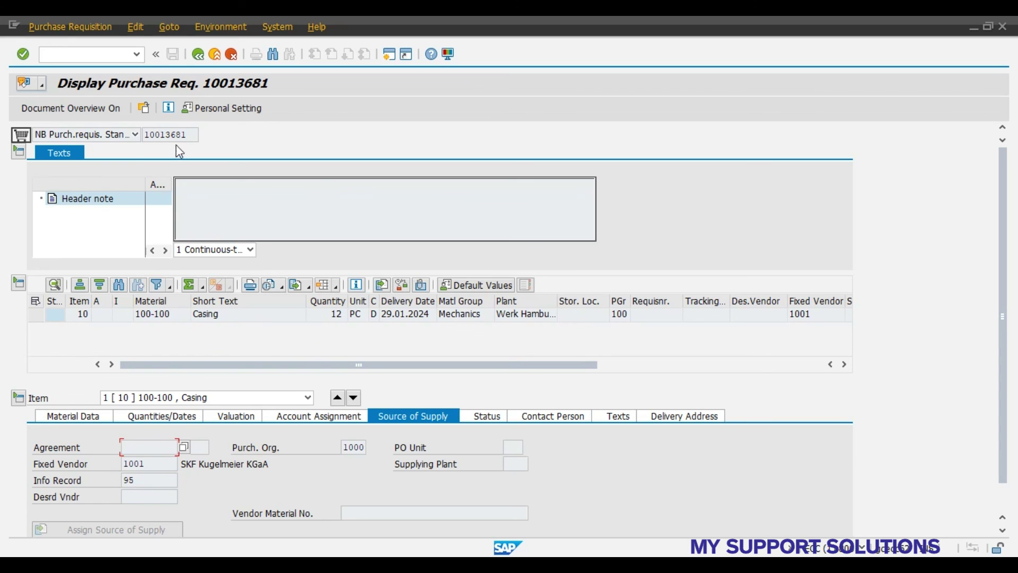
left_click(198, 54)
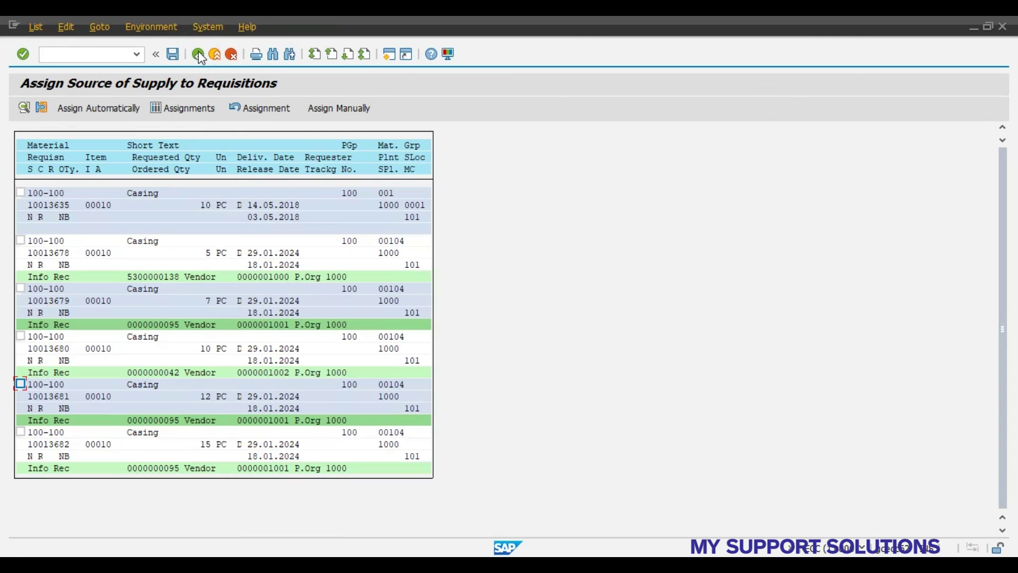
Check the source of supply of the 10 PC requisition due 29.01.2024, then return to the list and the Word example
left_click(20, 336)
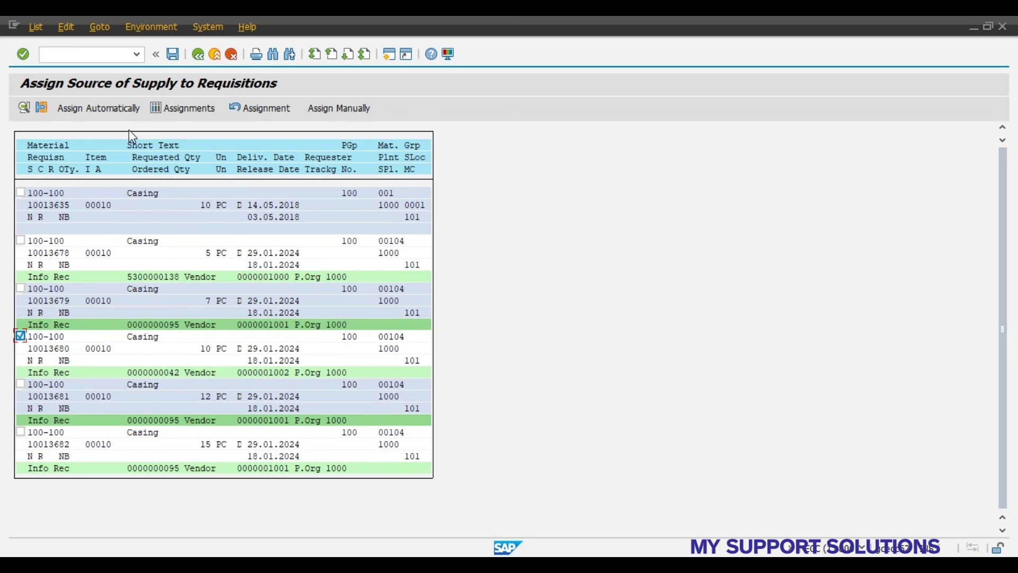
left_click(24, 106)
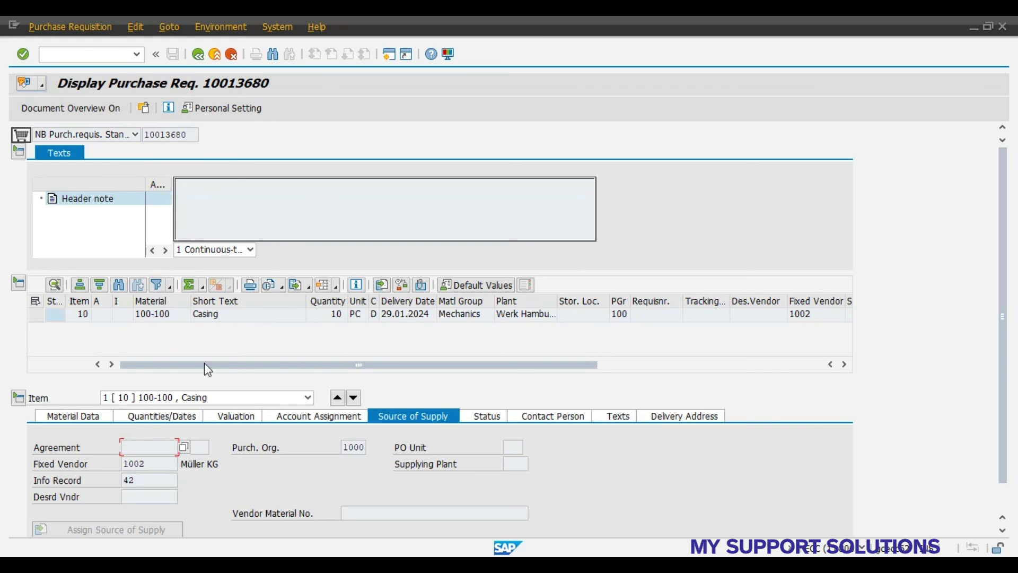
left_click(199, 55)
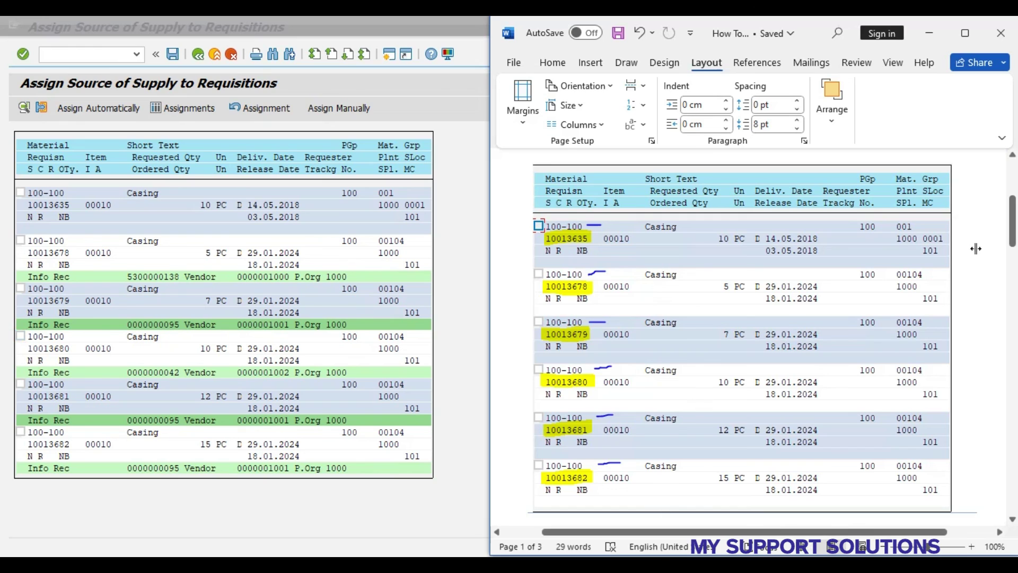
scroll(965, 266, "up", 5)
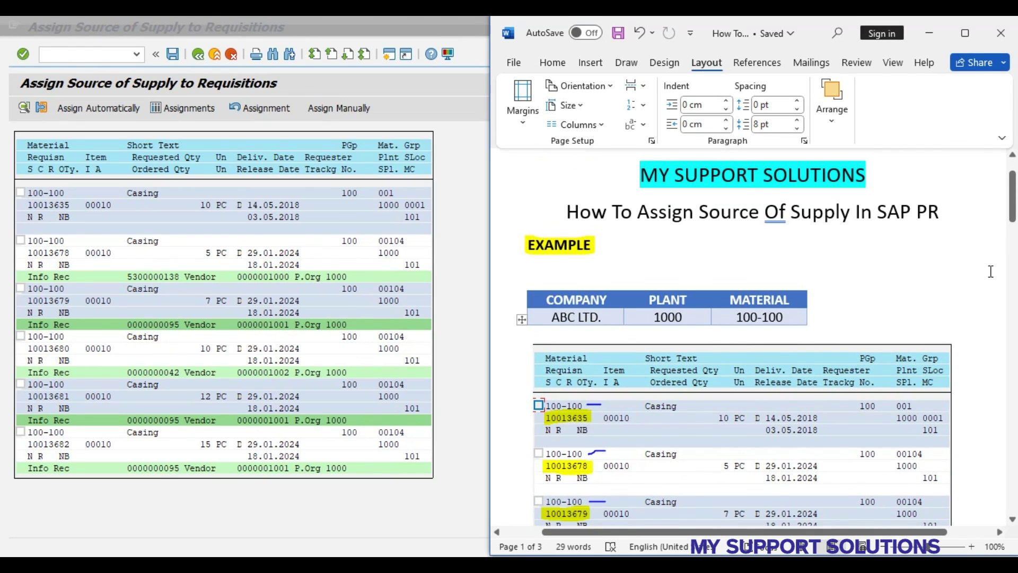